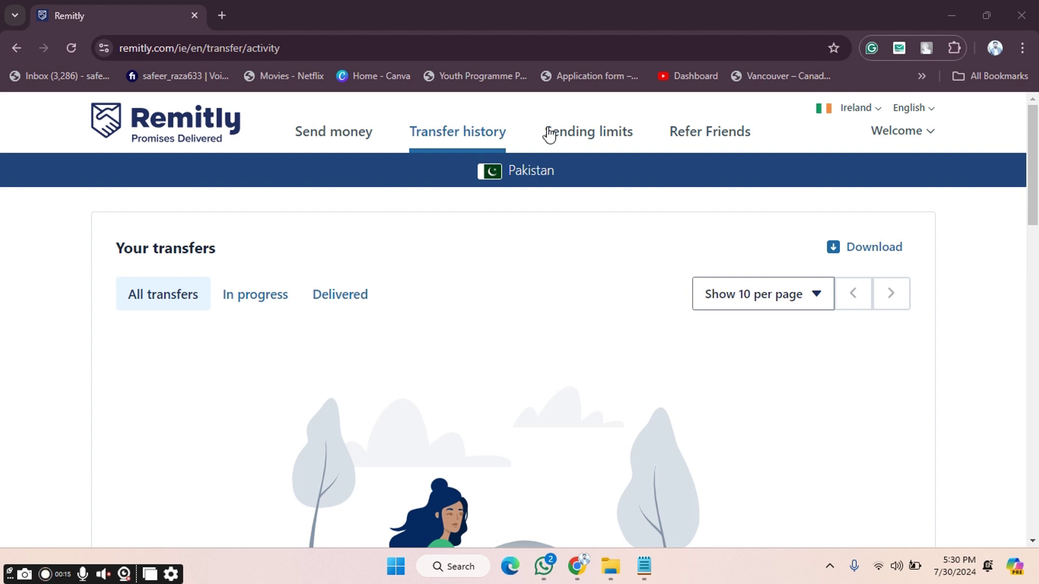
Open Remitly's Sending limits page showing the Tier 1–3 limits and required information.
left_click(569, 134)
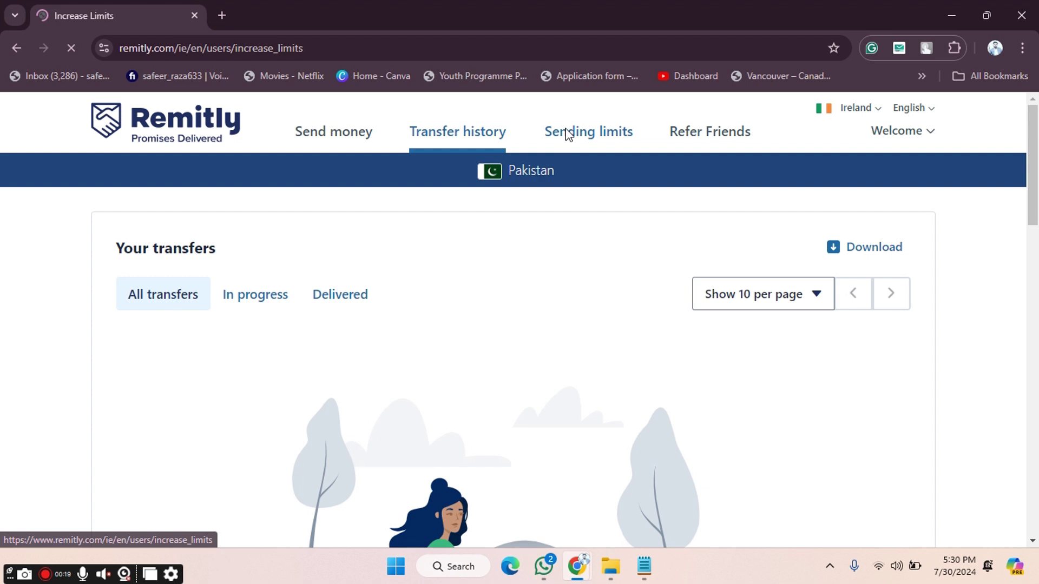
scroll(551, 303, "down", 3)
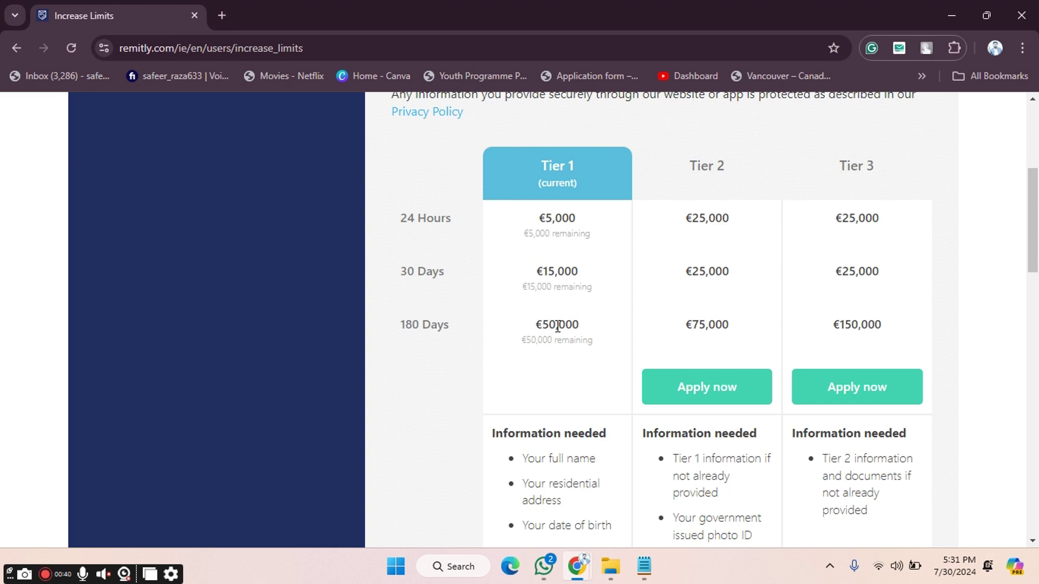
scroll(556, 325, "down", 2)
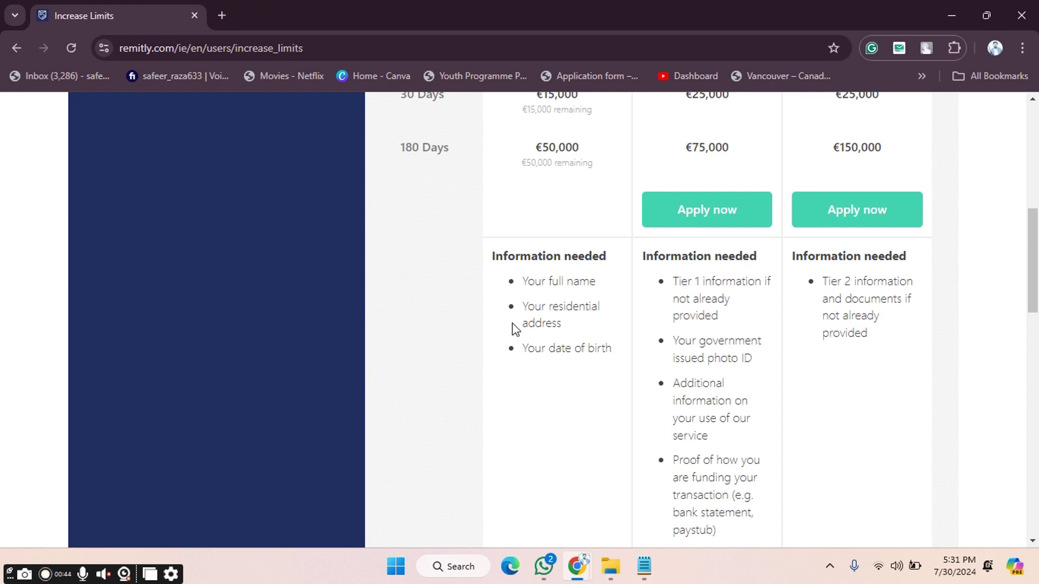
scroll(552, 350, "up", 3)
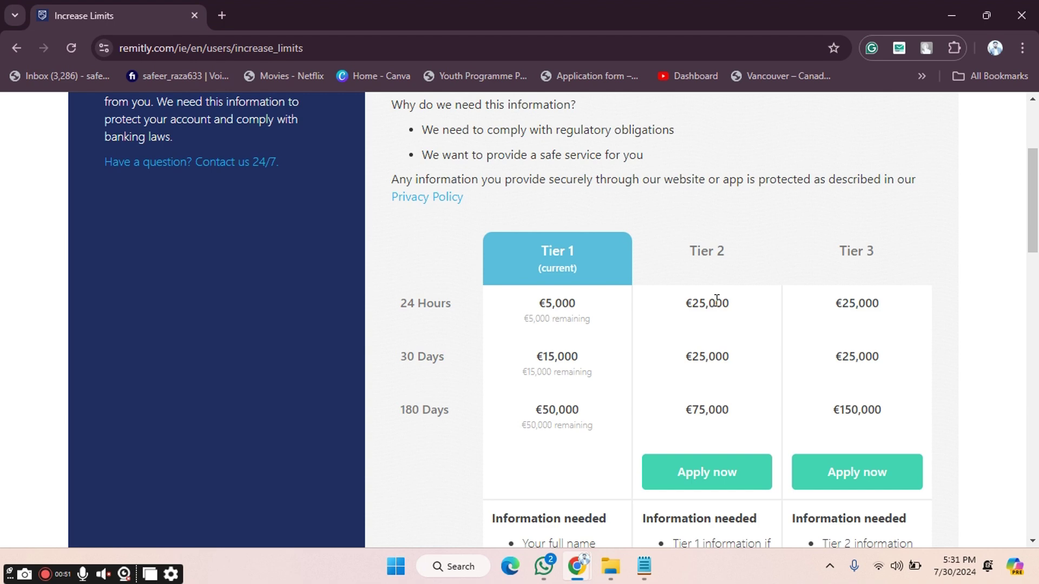
scroll(700, 422, "down", 2)
scroll(695, 398, "down", 2)
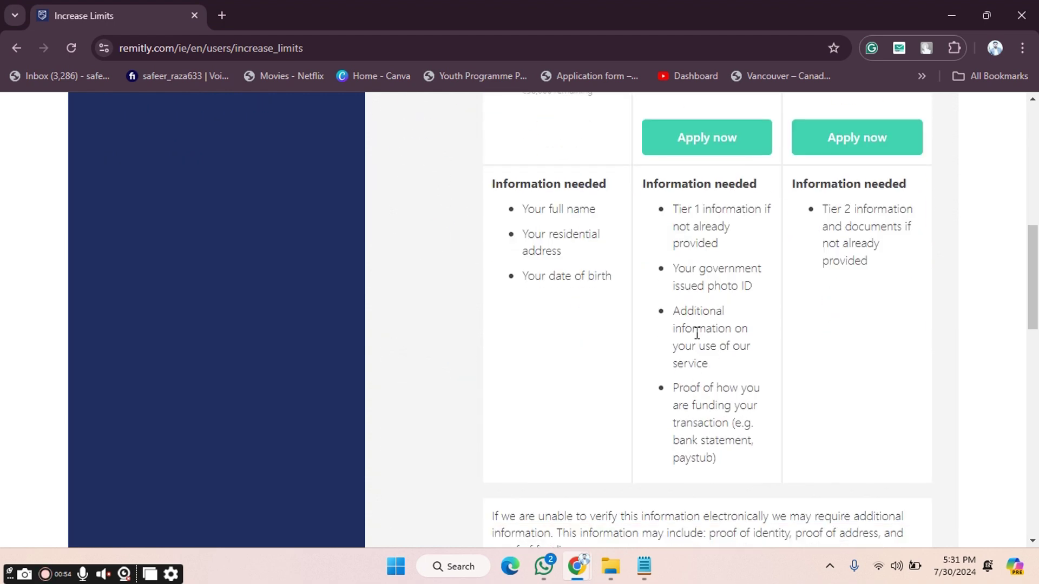
scroll(695, 358, "down", 1)
scroll(736, 279, "up", 4)
scroll(852, 231, "up", 1)
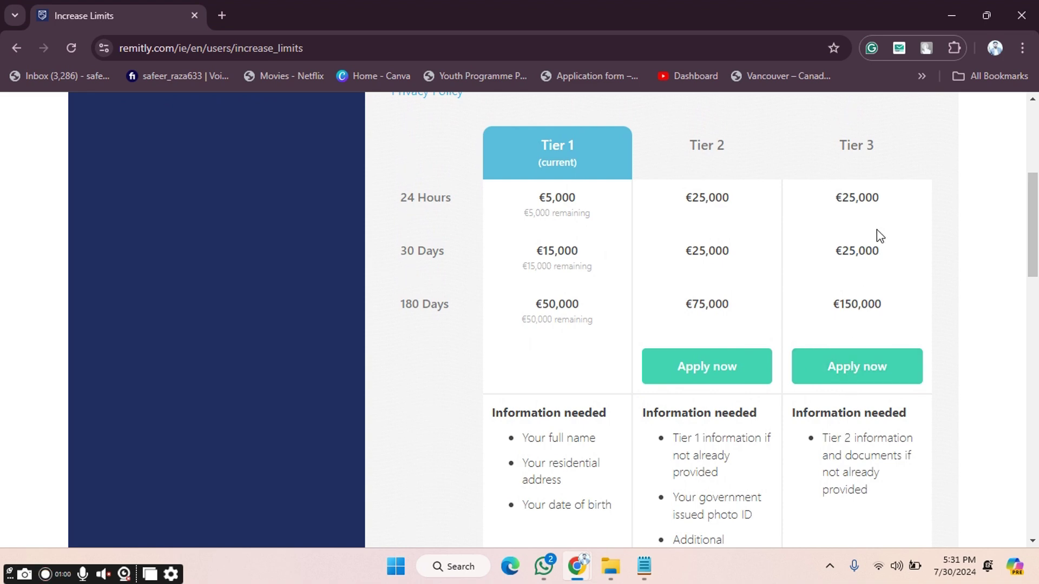
scroll(877, 230, "down", 3)
scroll(877, 230, "down", 4)
scroll(877, 230, "down", 3)
scroll(876, 230, "up", 6)
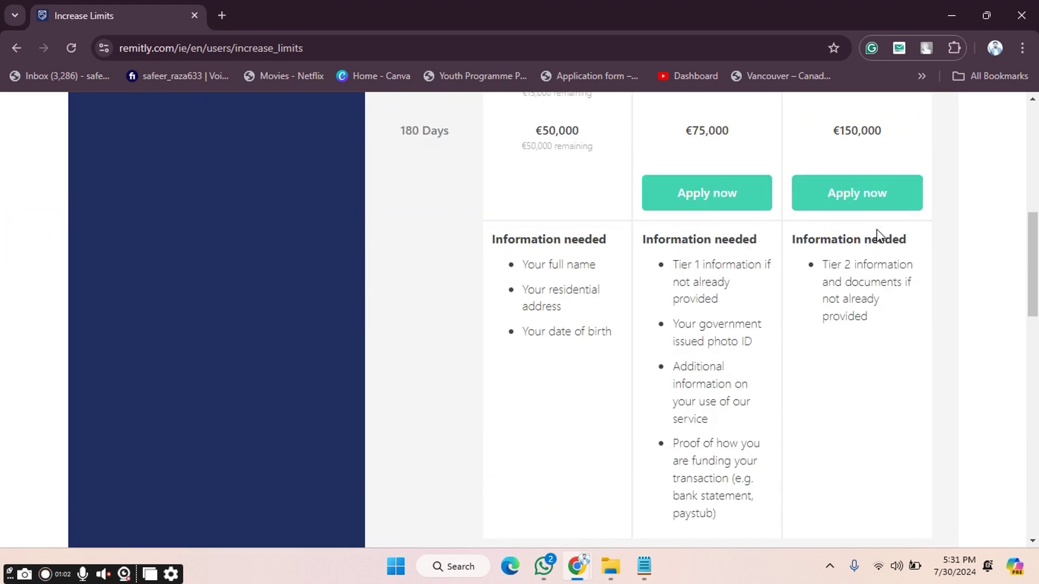
scroll(877, 229, "up", 3)
scroll(876, 229, "up", 2)
scroll(768, 240, "up", 3)
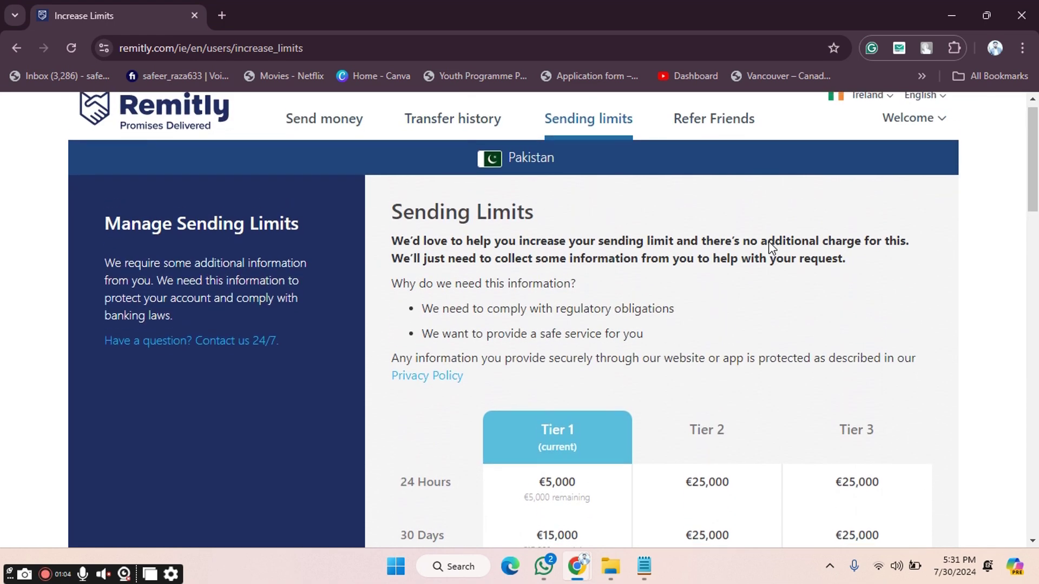
scroll(769, 241, "up", 1)
scroll(647, 311, "down", 1)
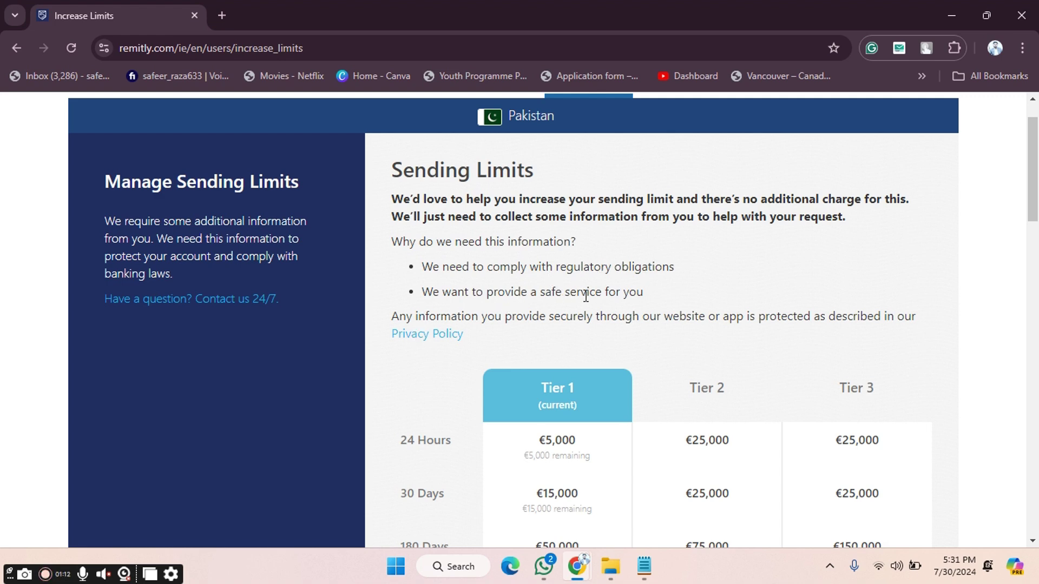
scroll(623, 293, "up", 1)
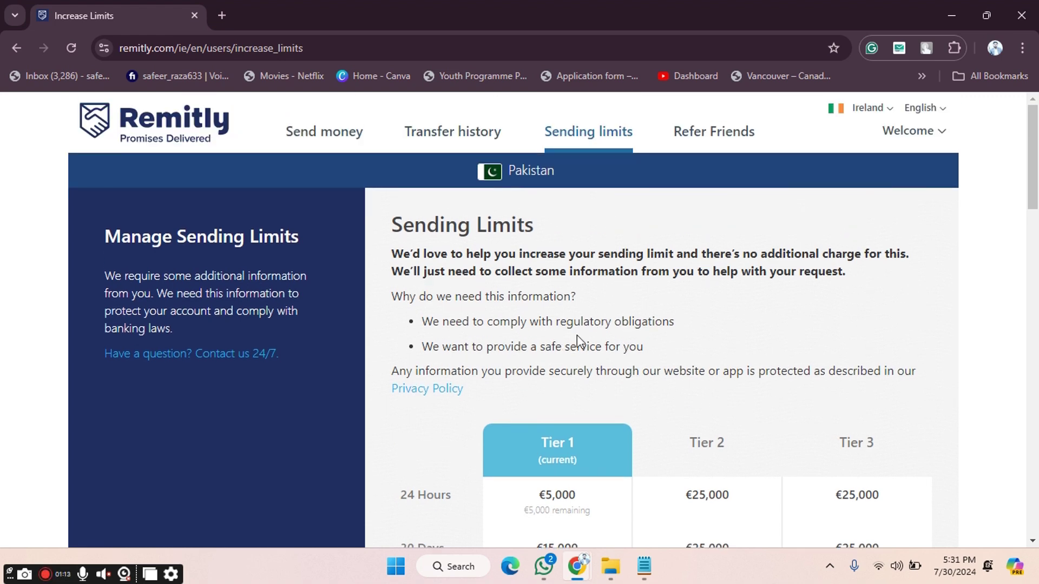
scroll(577, 335, "down", 5)
scroll(724, 438, "down", 2)
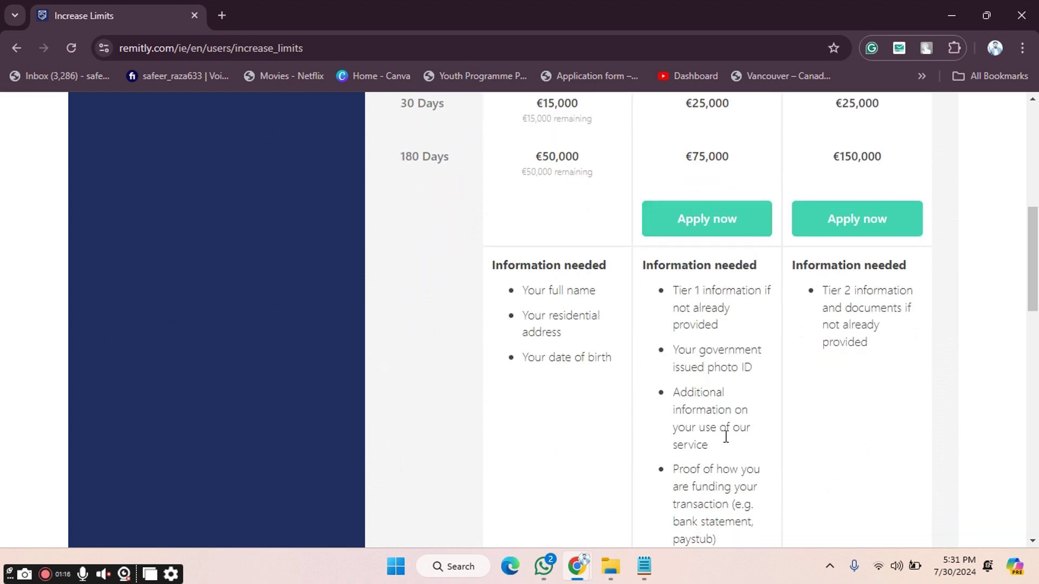
scroll(782, 325, "up", 3)
scroll(782, 325, "up", 3)
scroll(781, 324, "up", 1)
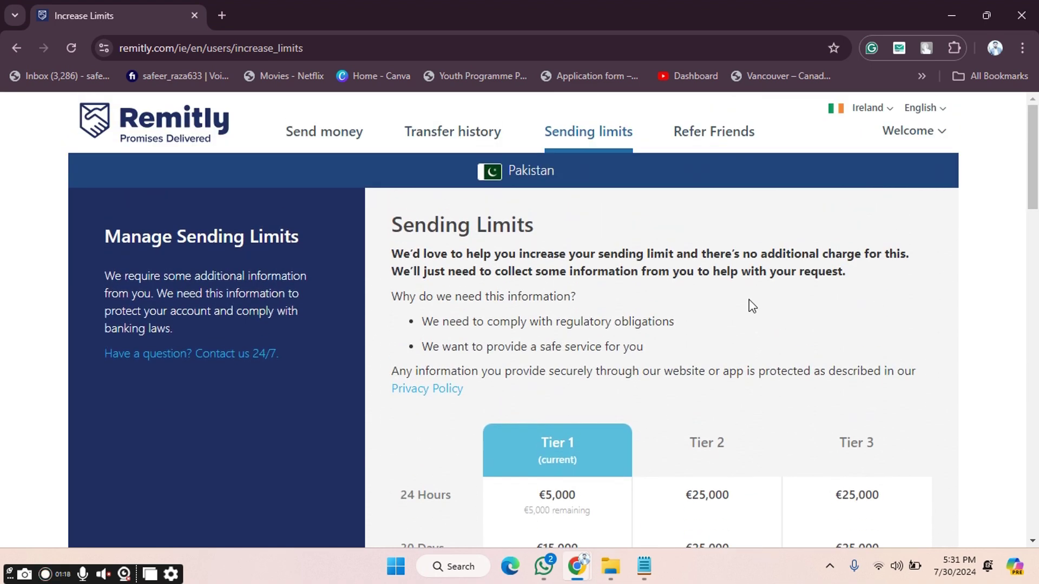